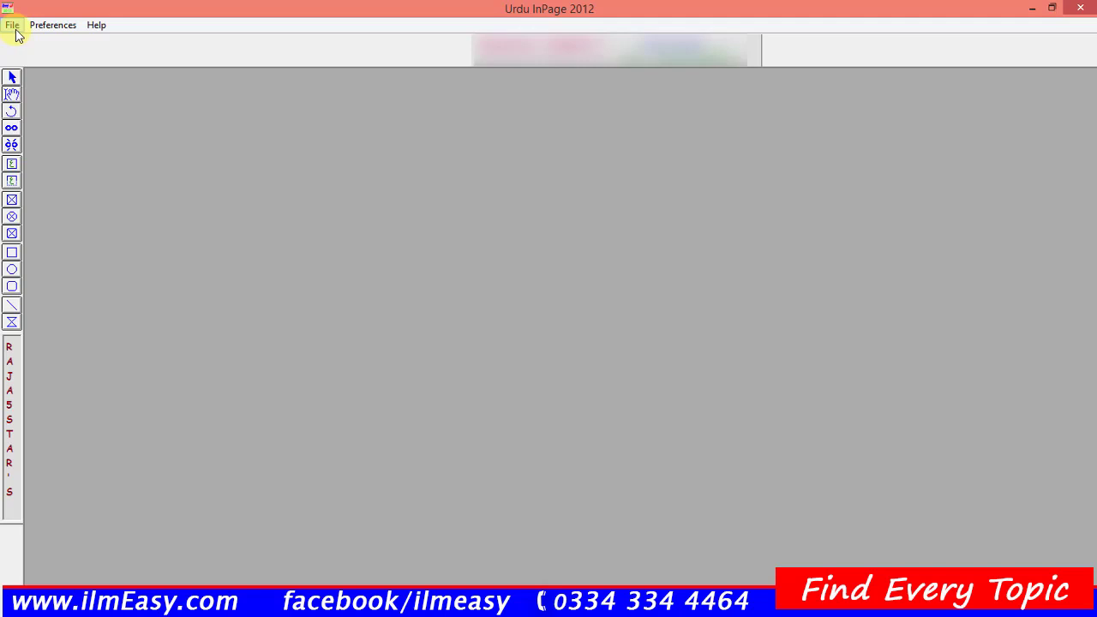
- Create a new one-page A4 portrait document with right-to-left direction and 12.7 mm margins
left_click(12, 26)
left_click(21, 45)
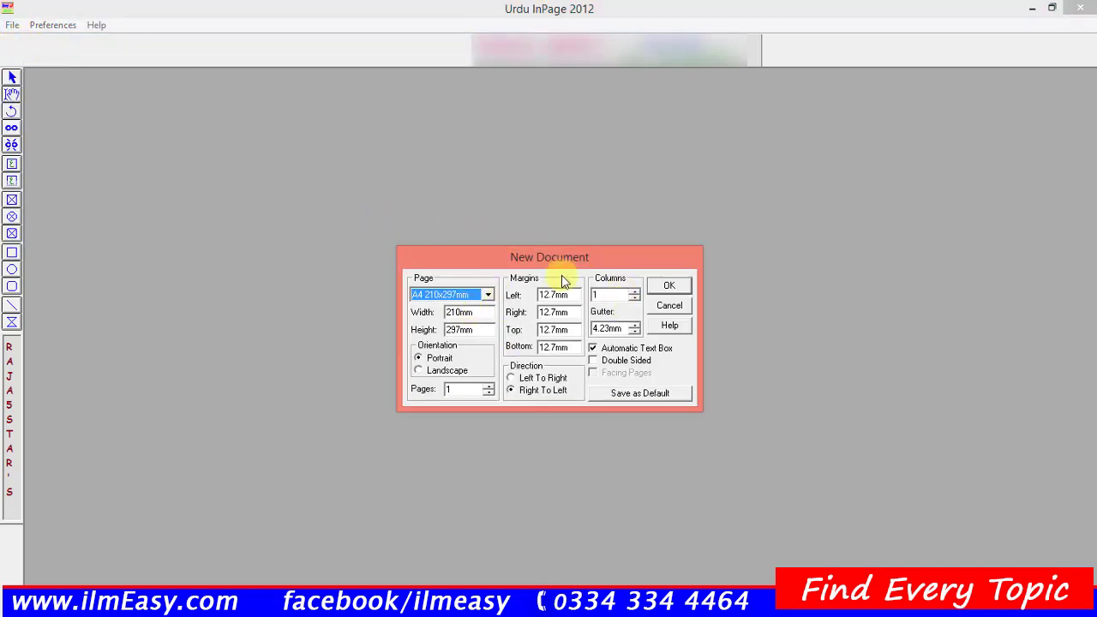
left_click(677, 289)
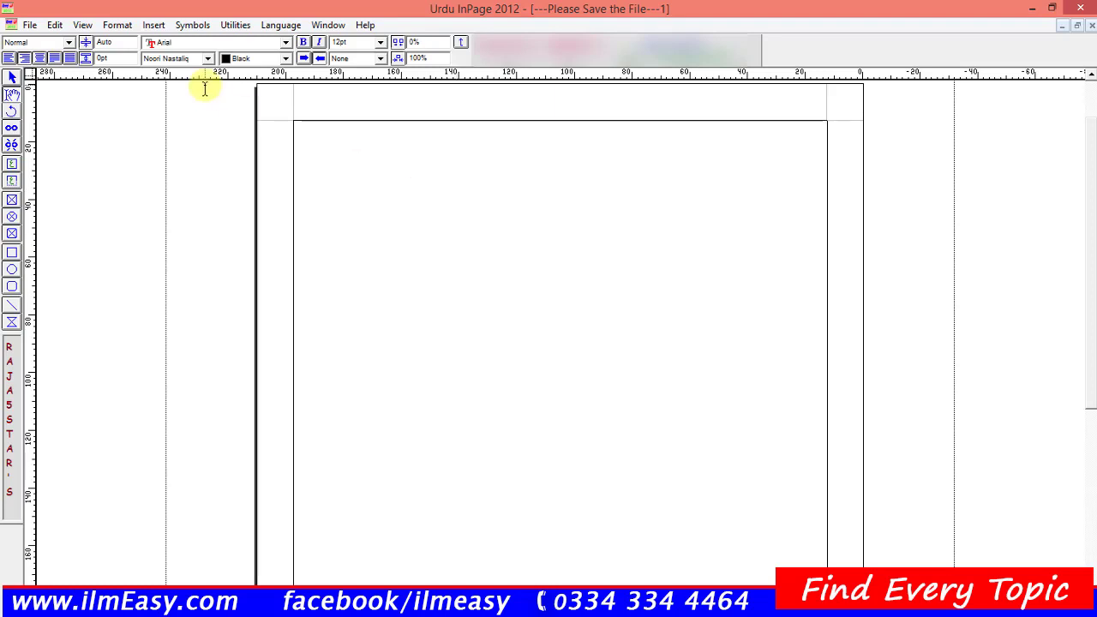
- Open the keyboard preferences, look through the available layouts and choose User Defined Keyboard 1
left_click(55, 25)
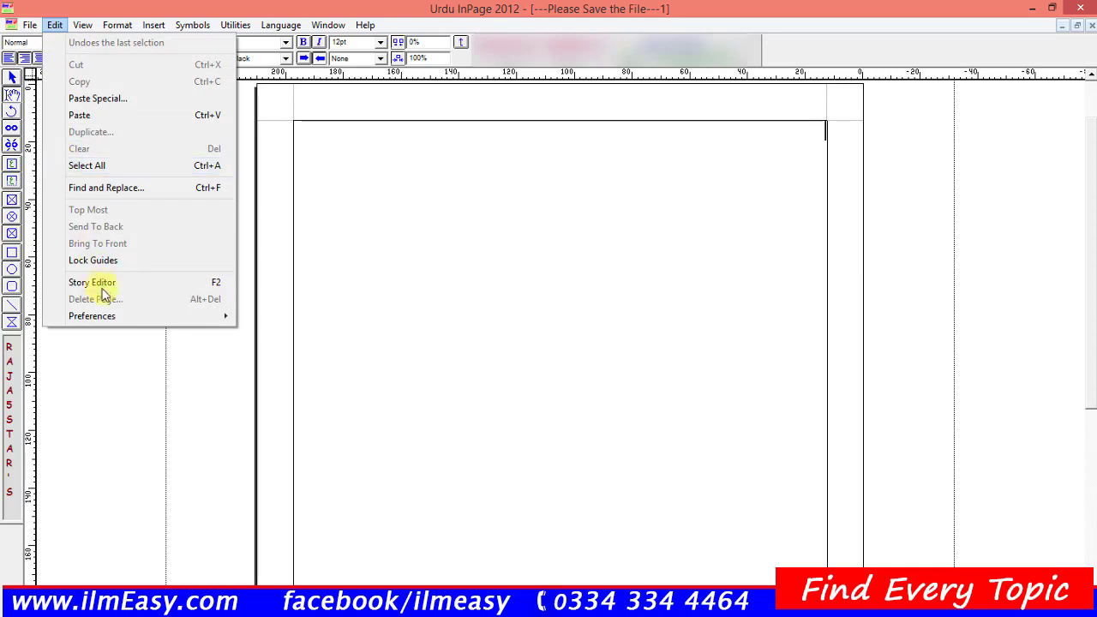
mouse_move(110, 315)
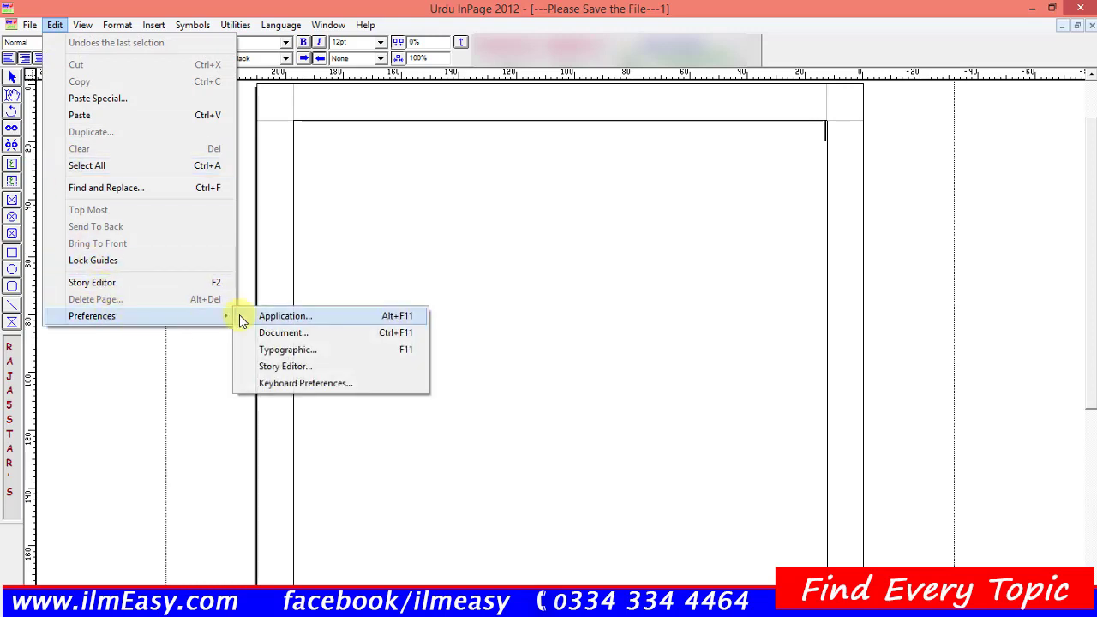
left_click(296, 383)
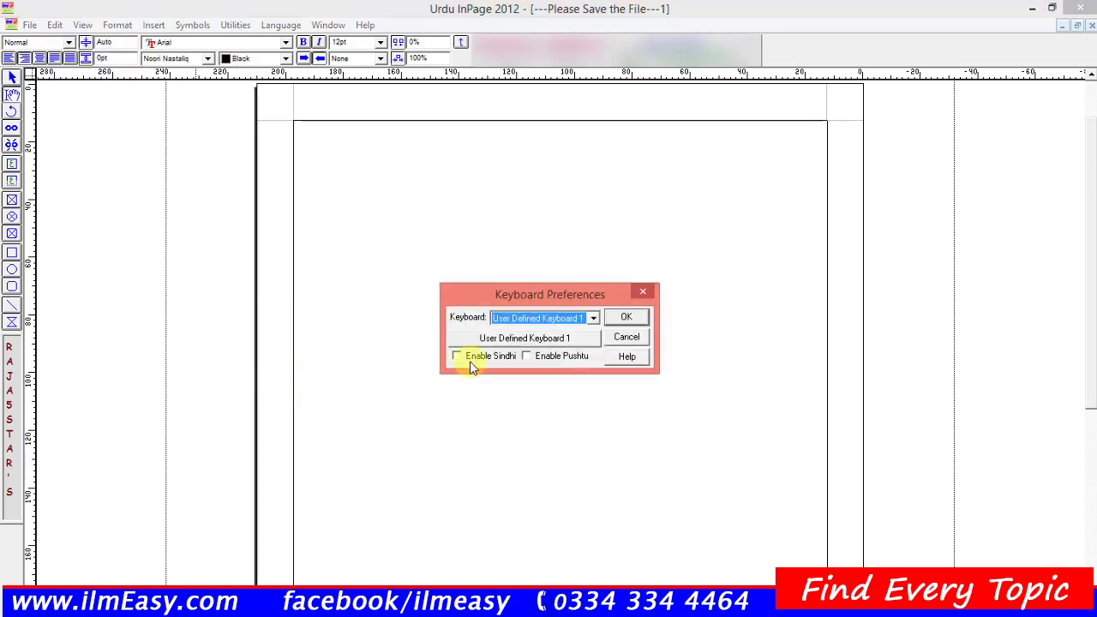
left_click(567, 317)
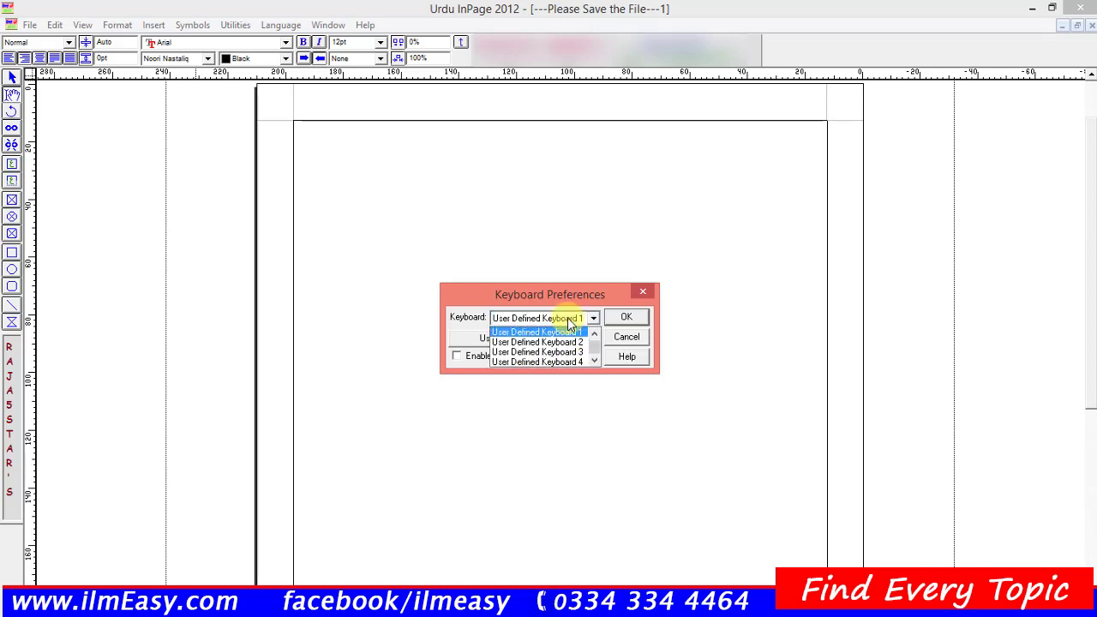
left_click(595, 334)
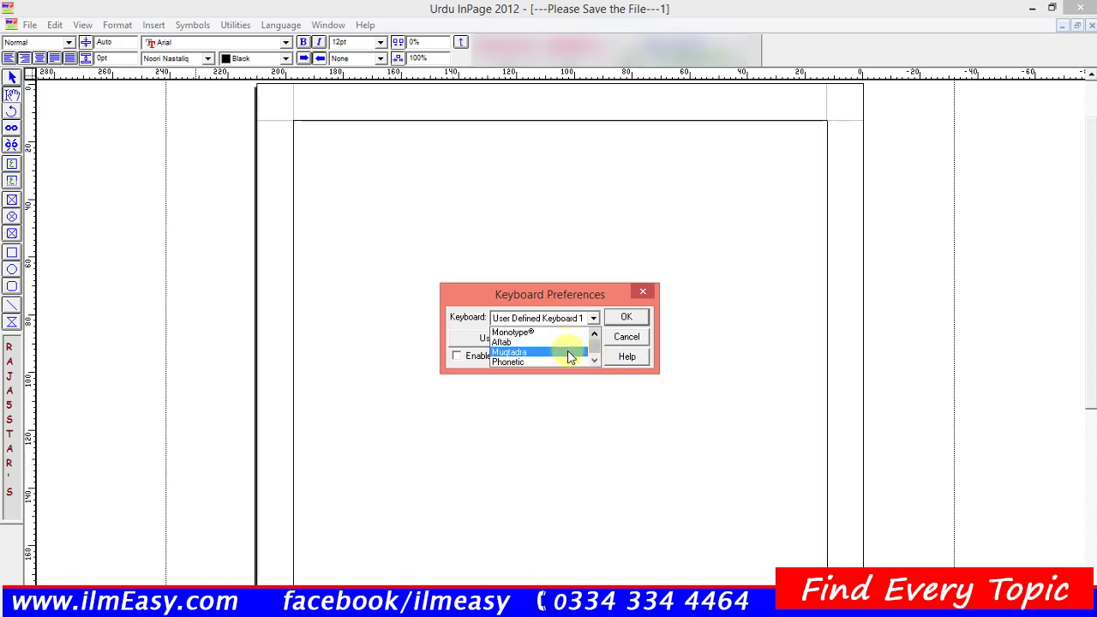
left_click(594, 361)
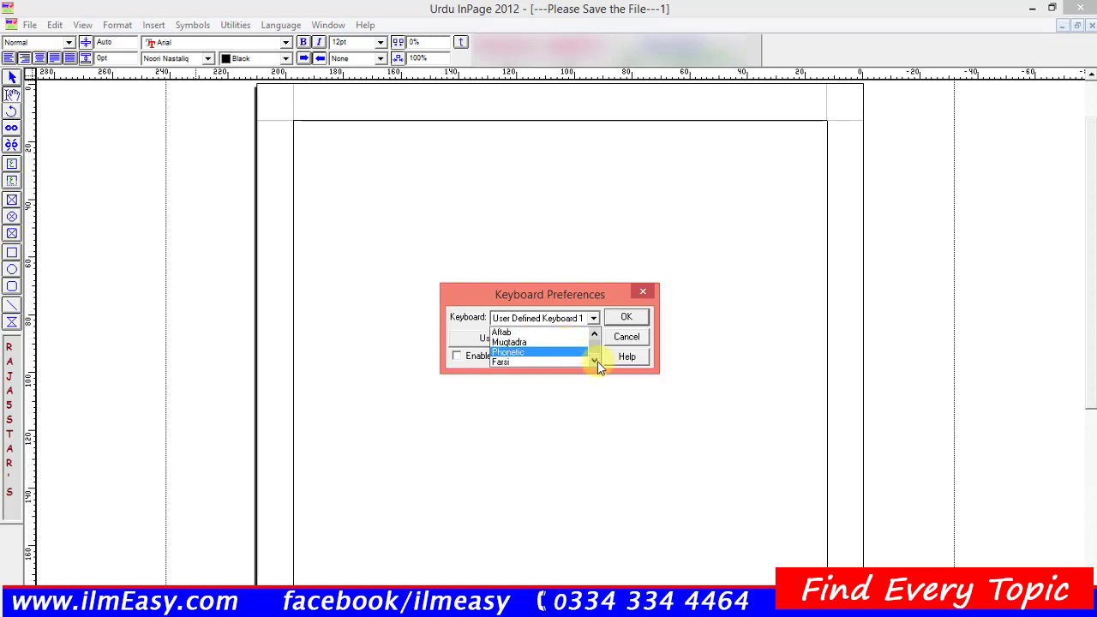
left_click(595, 362)
left_click(597, 363)
left_click(597, 363)
left_click(597, 363)
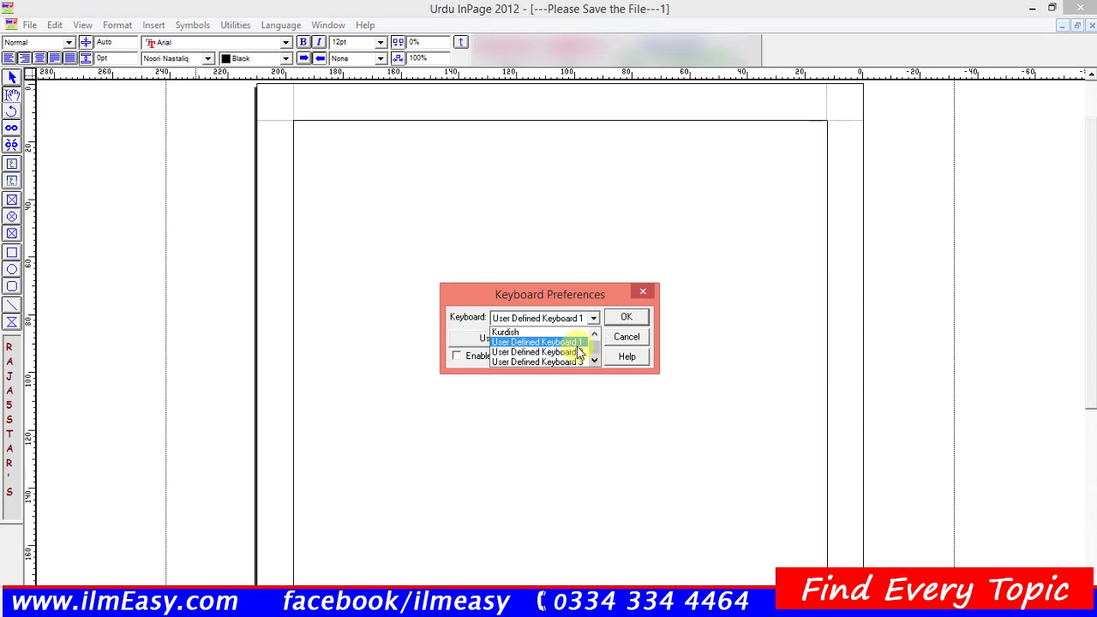
left_click(578, 345)
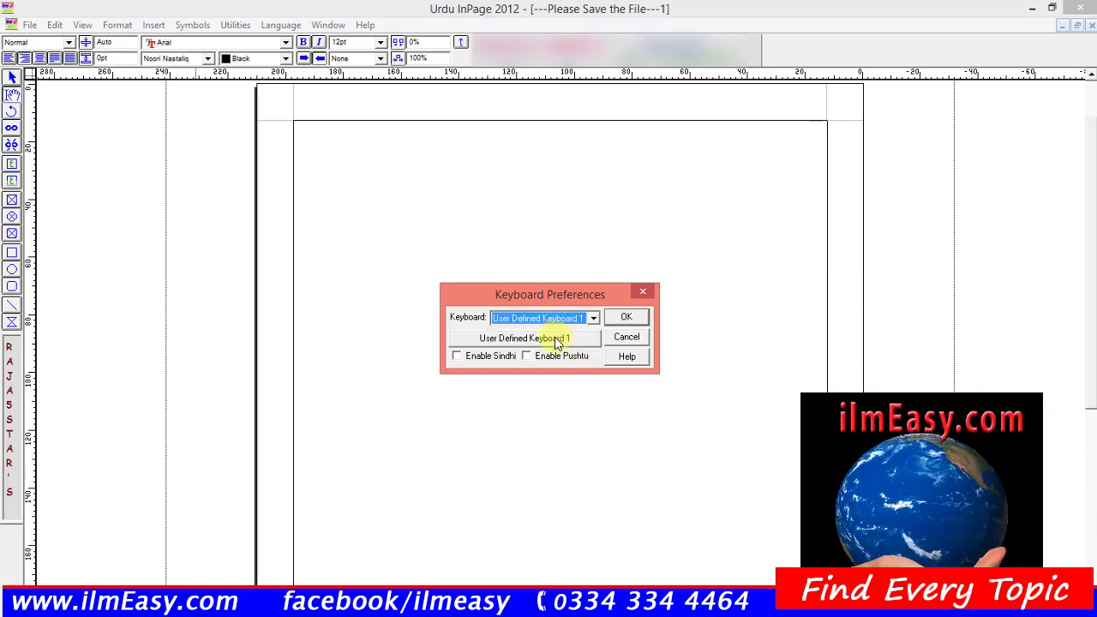
- In the User Defined Keyboard 1 layout, assign ا to a and آ to A, save it and accept the keyboard preferences
left_click(556, 342)
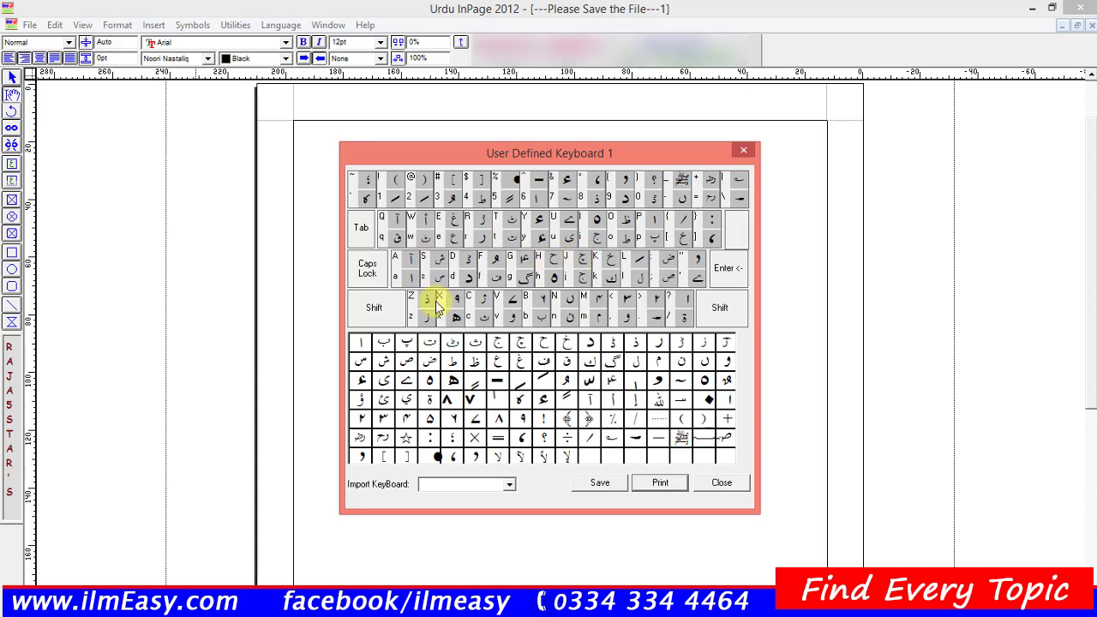
left_click(362, 344)
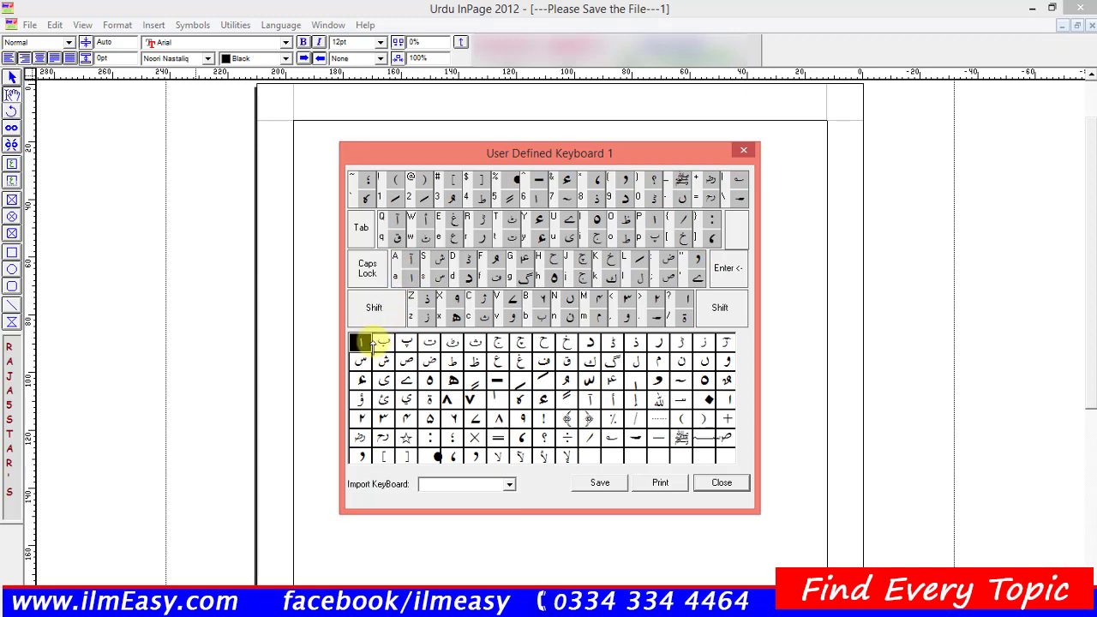
left_click(399, 277)
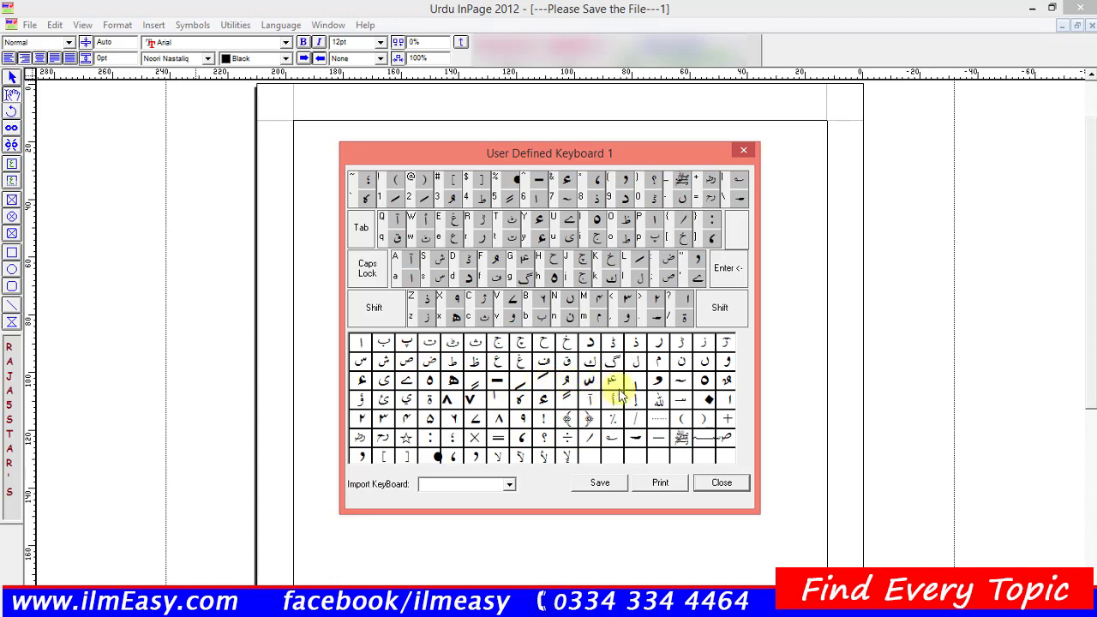
left_click(591, 405)
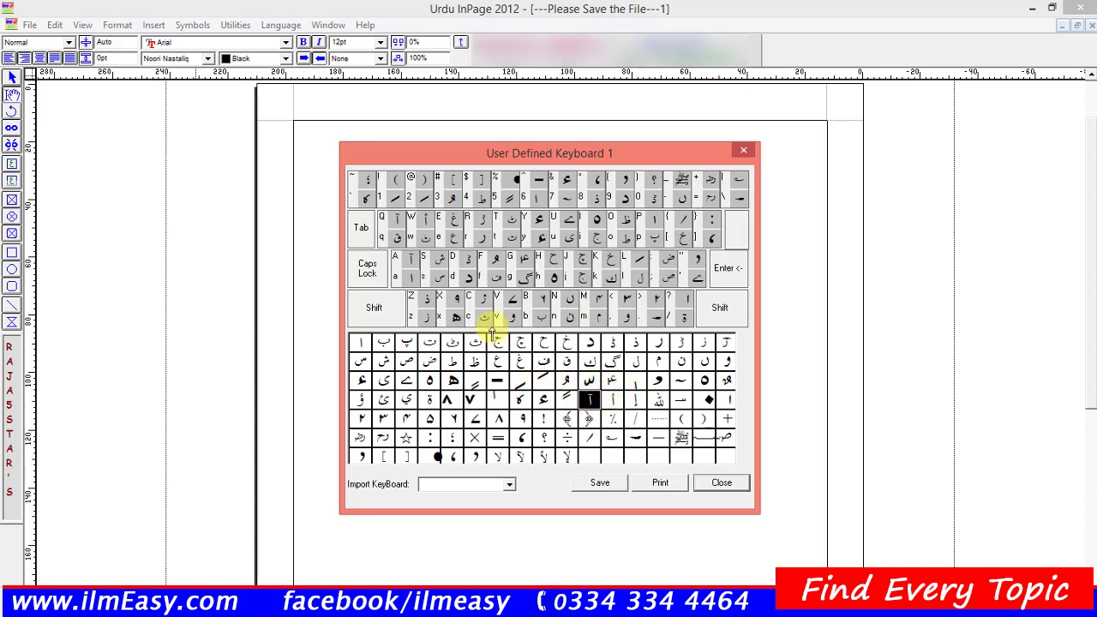
left_click(413, 261)
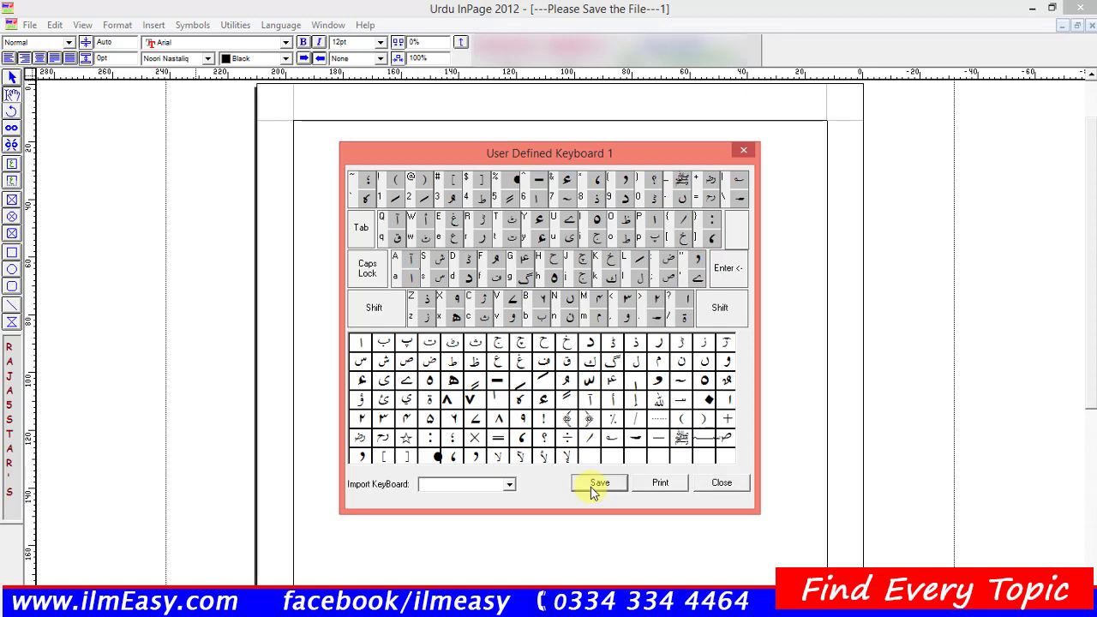
left_click(715, 485)
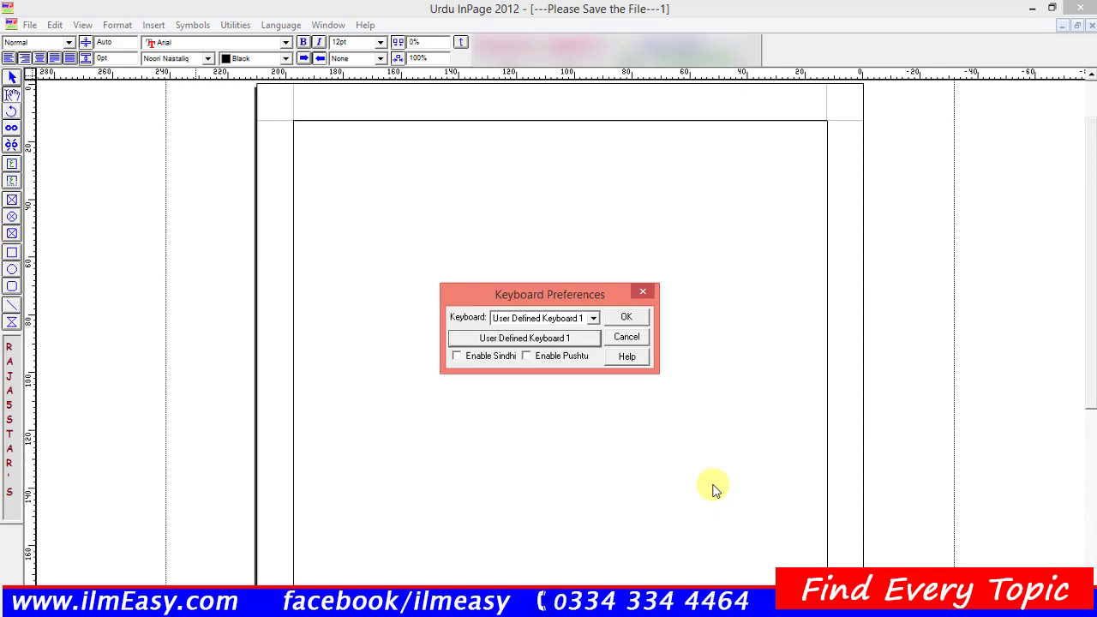
left_click(638, 317)
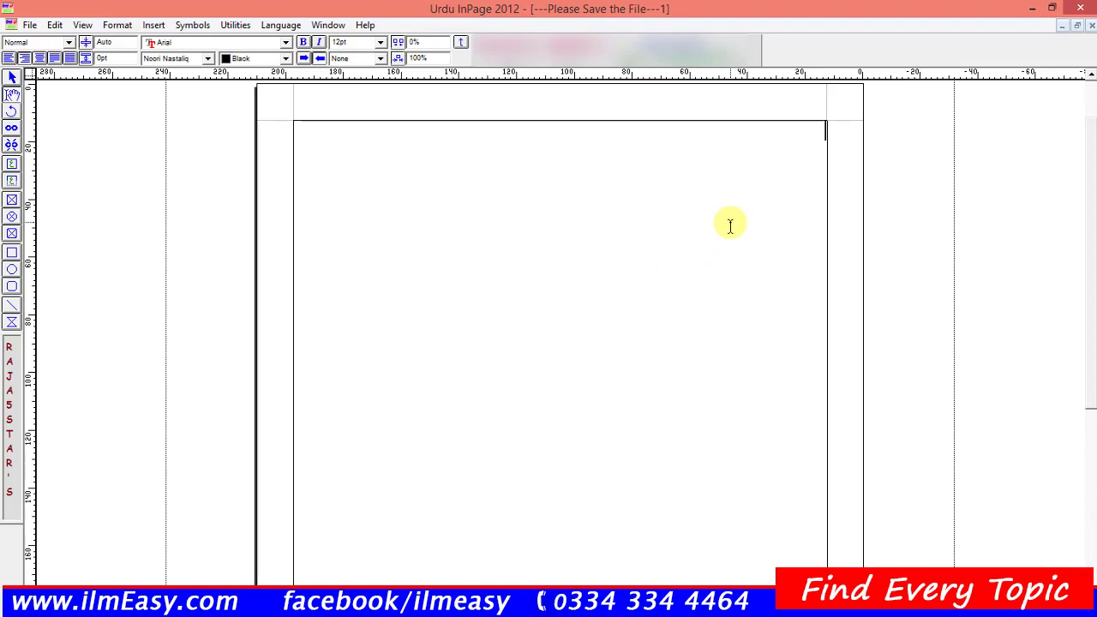
- Enter the Urdu text اللہ ایک ہیں on the page and set its font size to 60 pt
left_click(730, 226)
type("اللہ ایک ہیں")
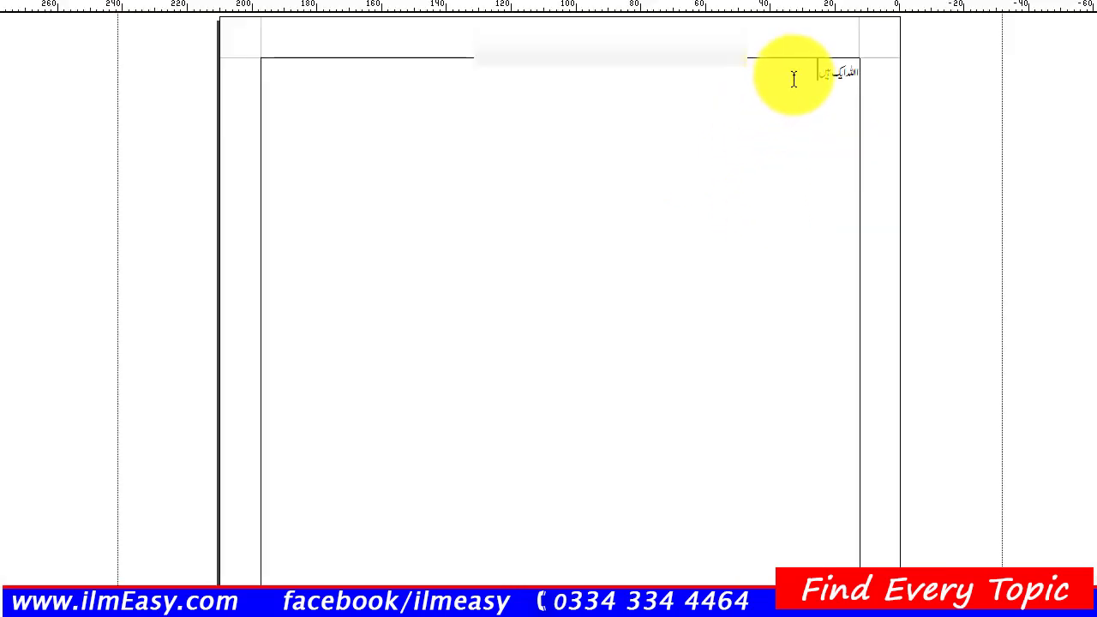
left_click_drag(793, 77, 886, 71)
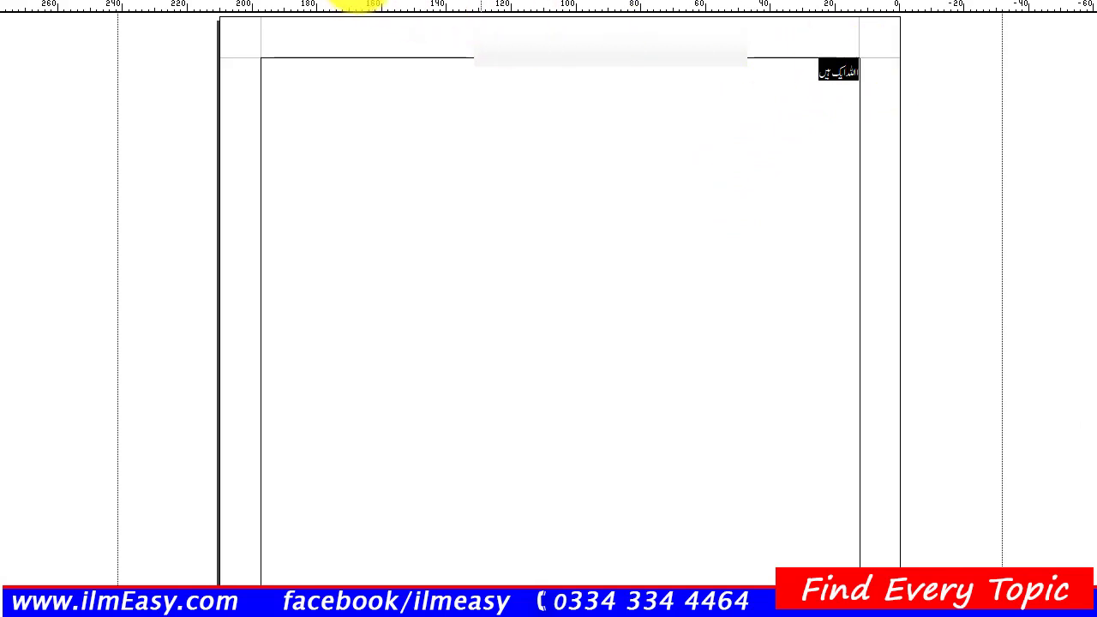
left_click(356, 2)
left_click(338, 68)
left_click(336, 75)
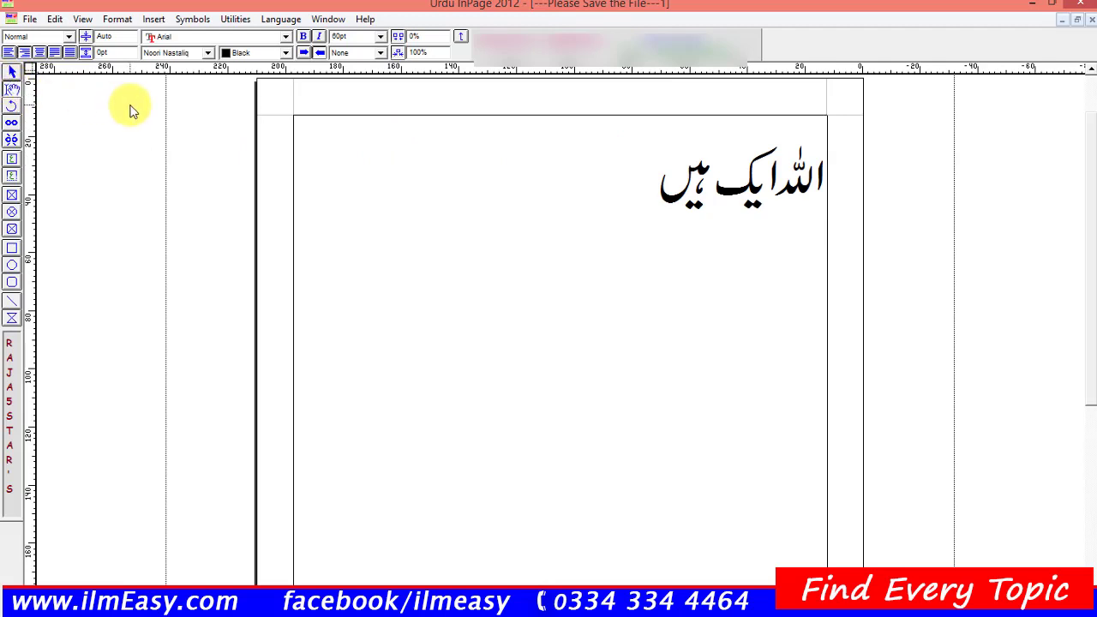
left_click(562, 174)
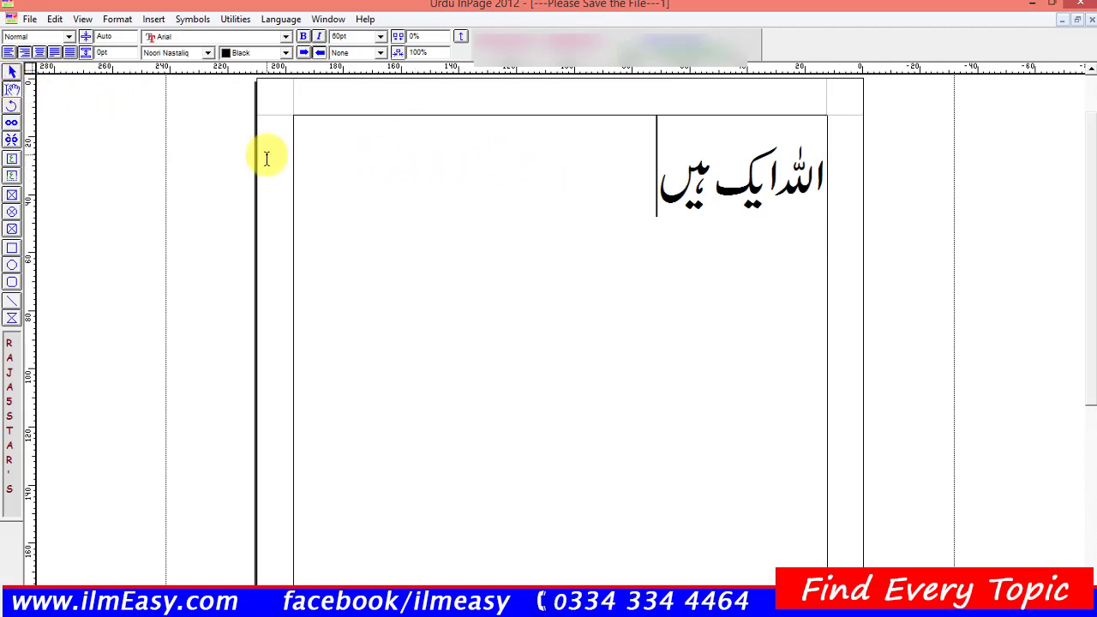
- Select the whole text box holding the Urdu line as an object and copy it
left_click(14, 72)
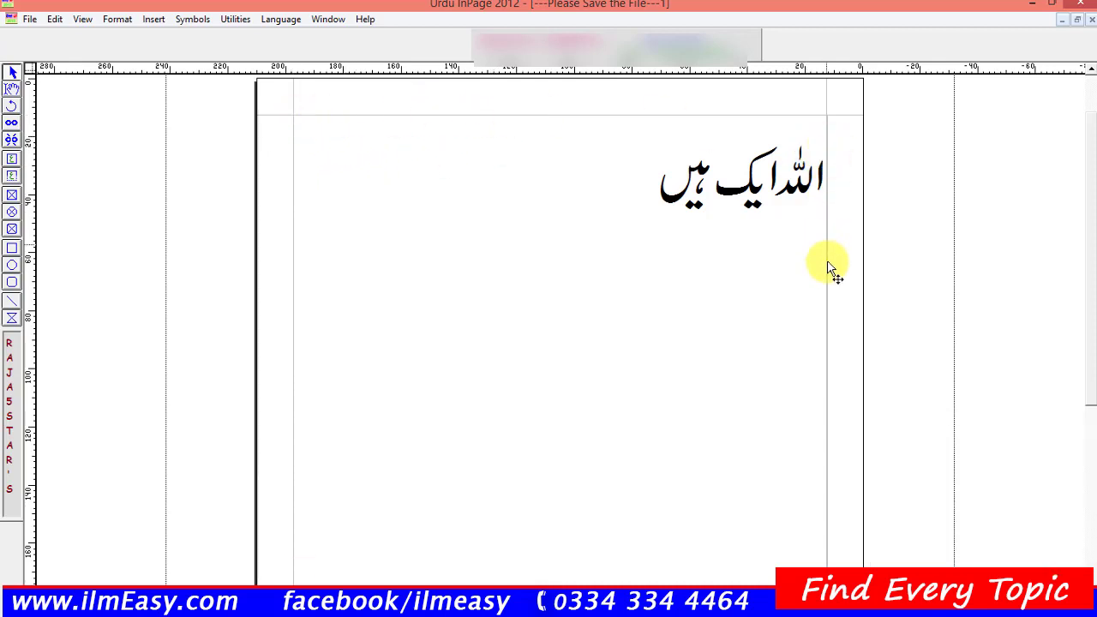
left_click(571, 119)
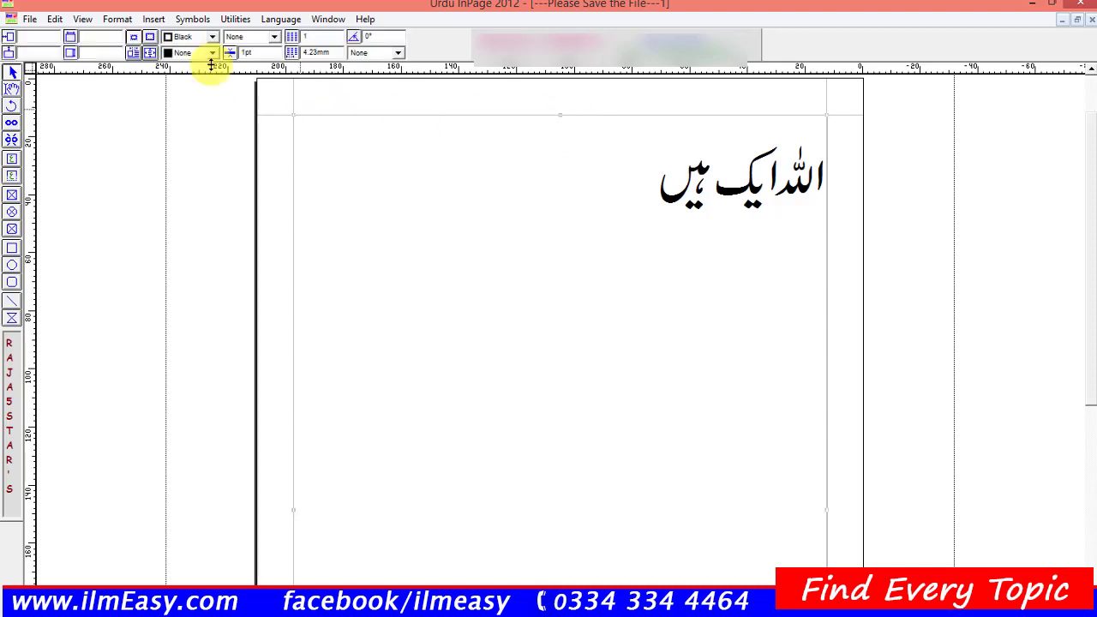
left_click(55, 19)
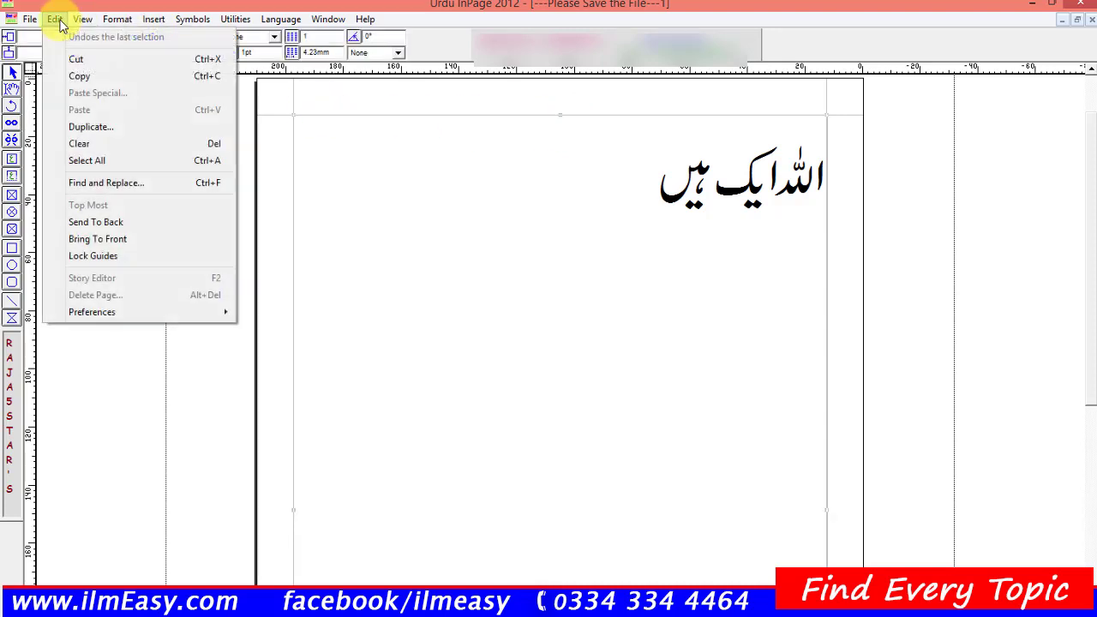
left_click(76, 79)
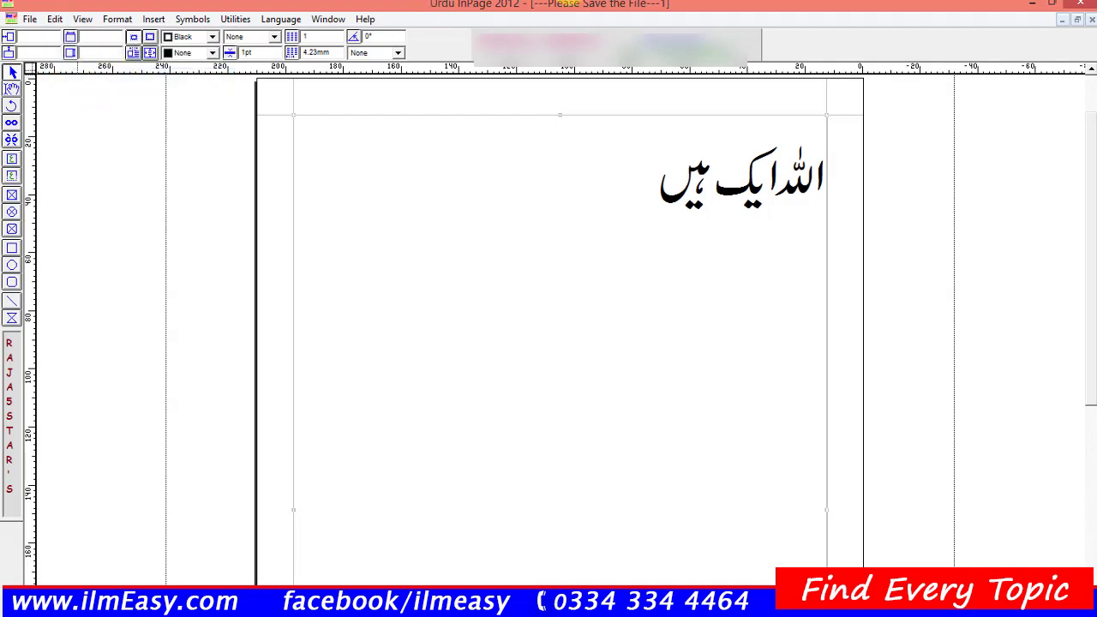
- Switch to CorelDRAW from the desktop and start a new blank graphic
mouse_move(1095, 1)
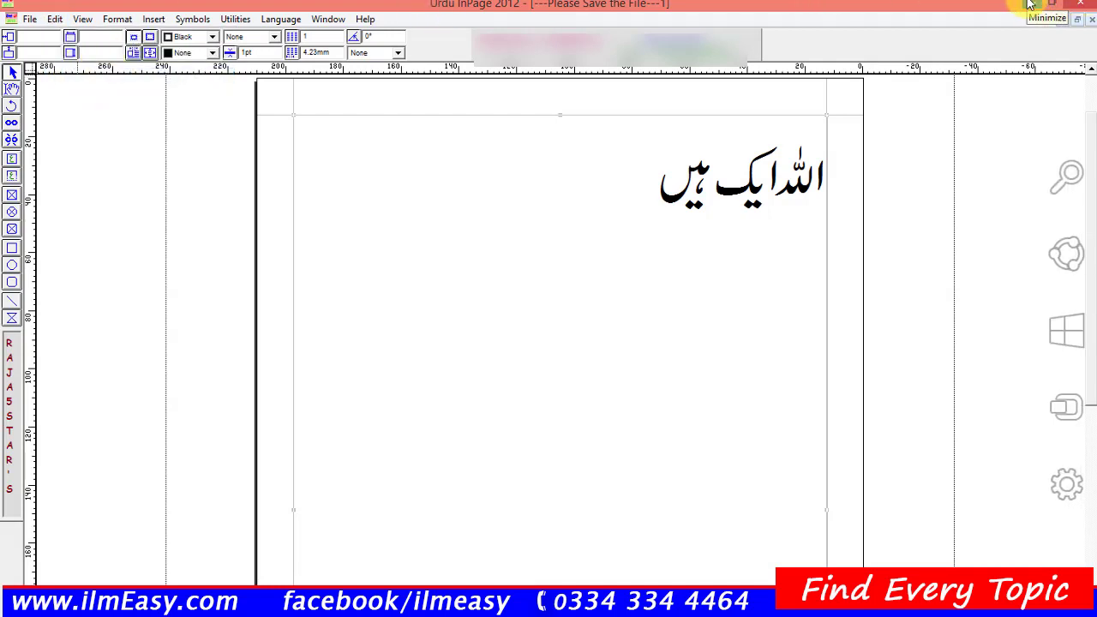
left_click(1030, 5)
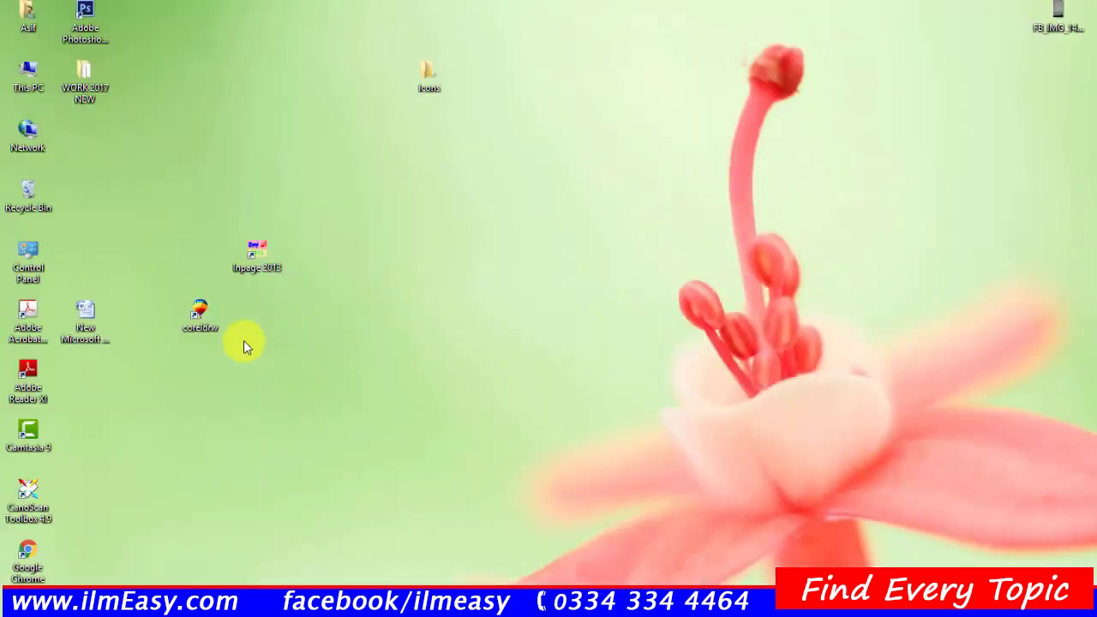
double_click(206, 320)
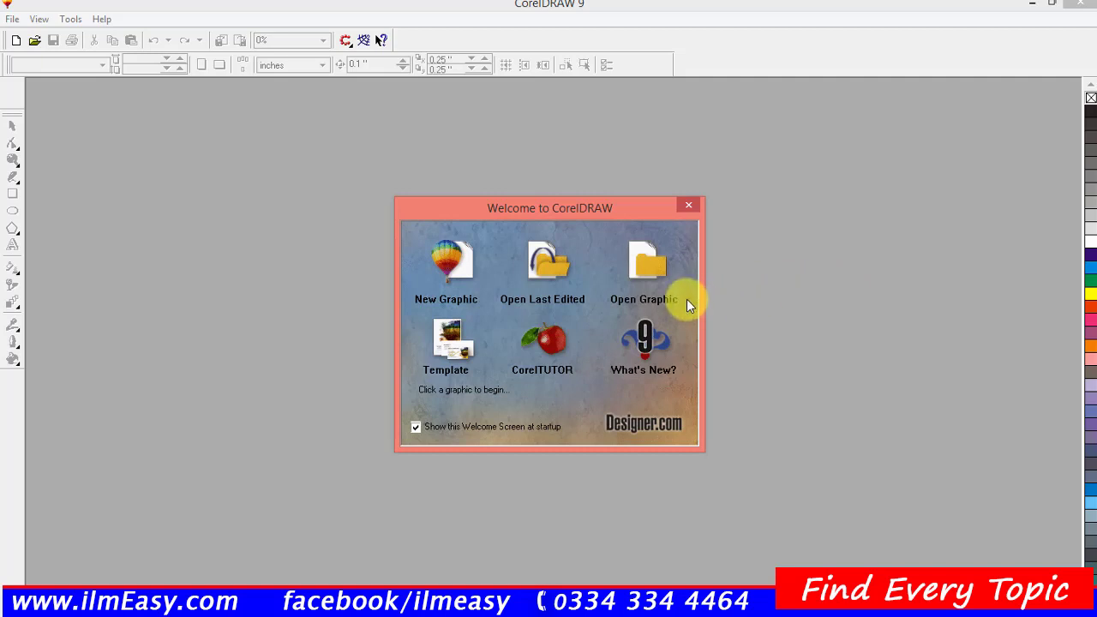
left_click(471, 279)
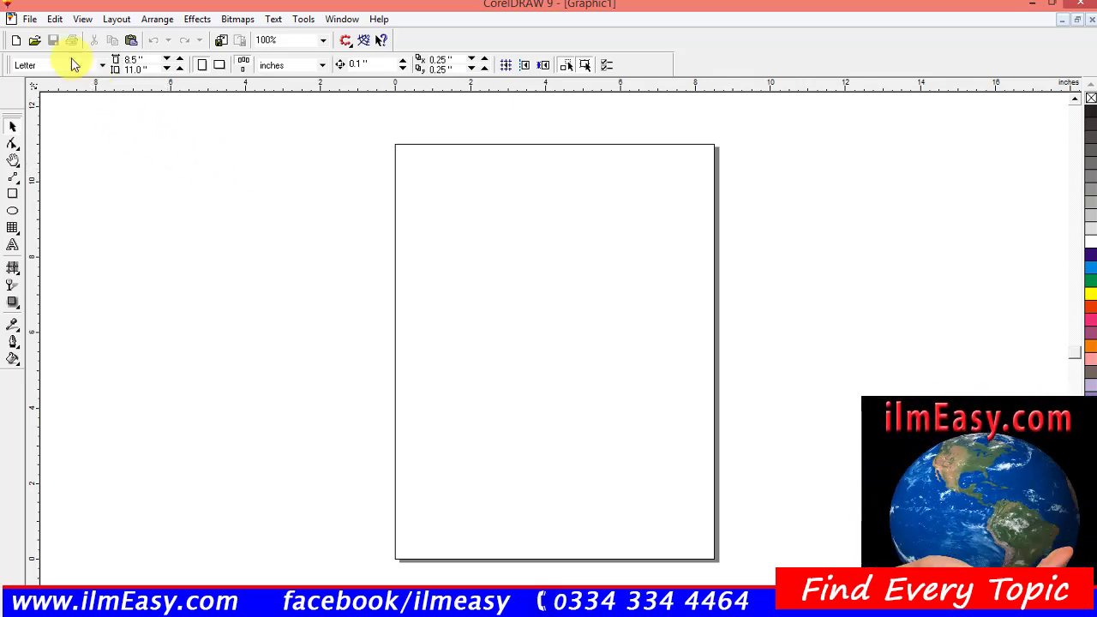
- Paste the copied Urdu text into the graphic and fit the whole object in view
left_click(55, 19)
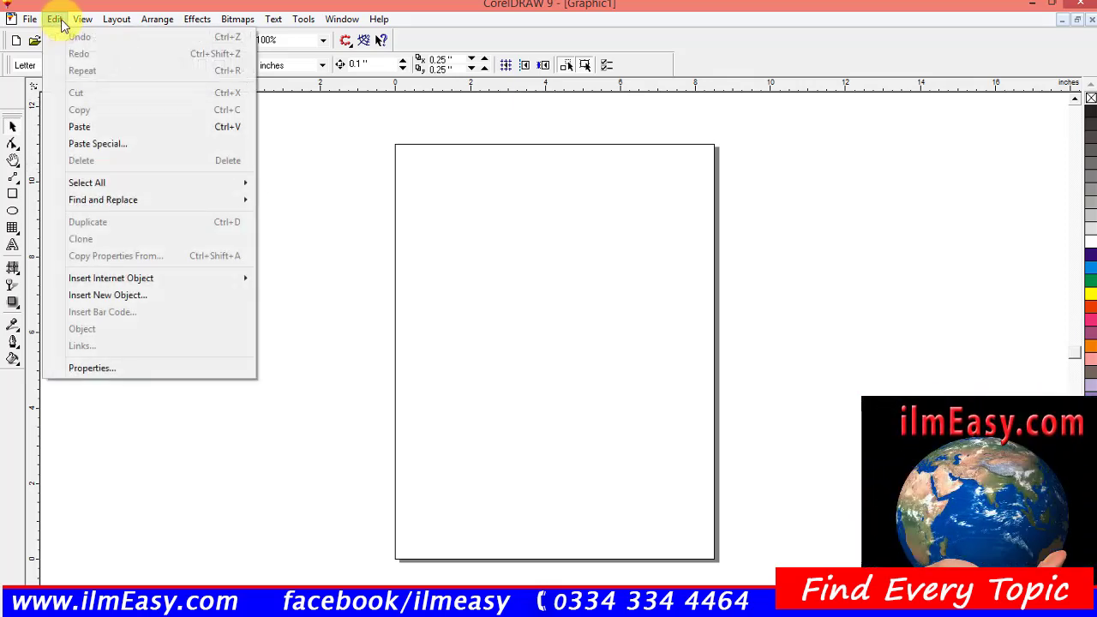
left_click(80, 126)
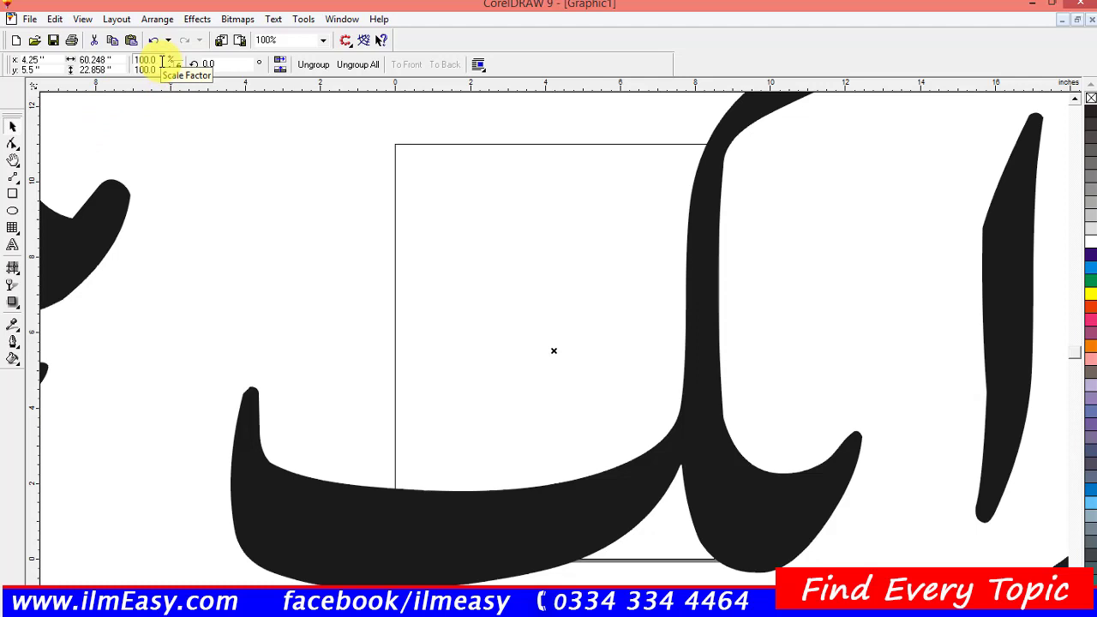
key("shift+F2")
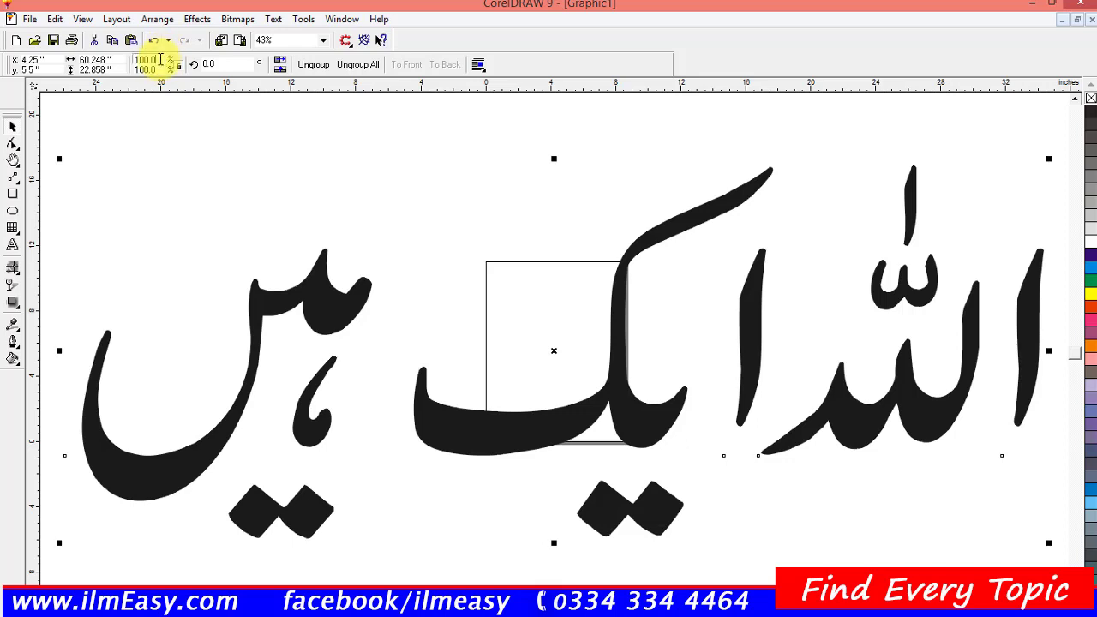
- Scale the pasted Urdu text to 10% and move it up to about y 8.65 inches on the page
double_click(159, 59)
type("10")
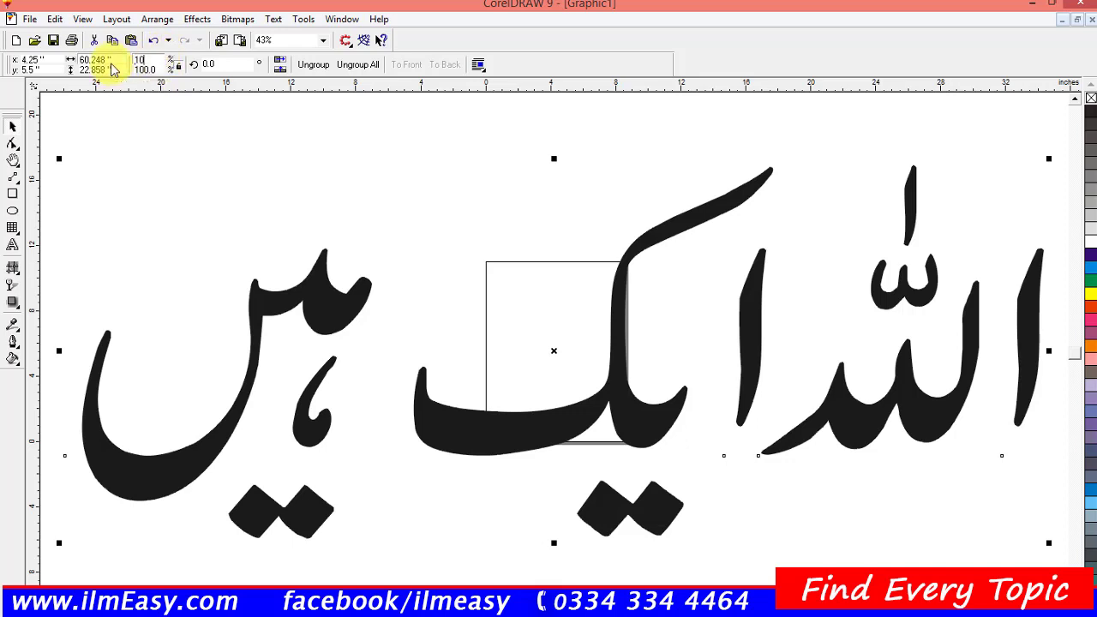
key("Tab")
type("1")
key("Return")
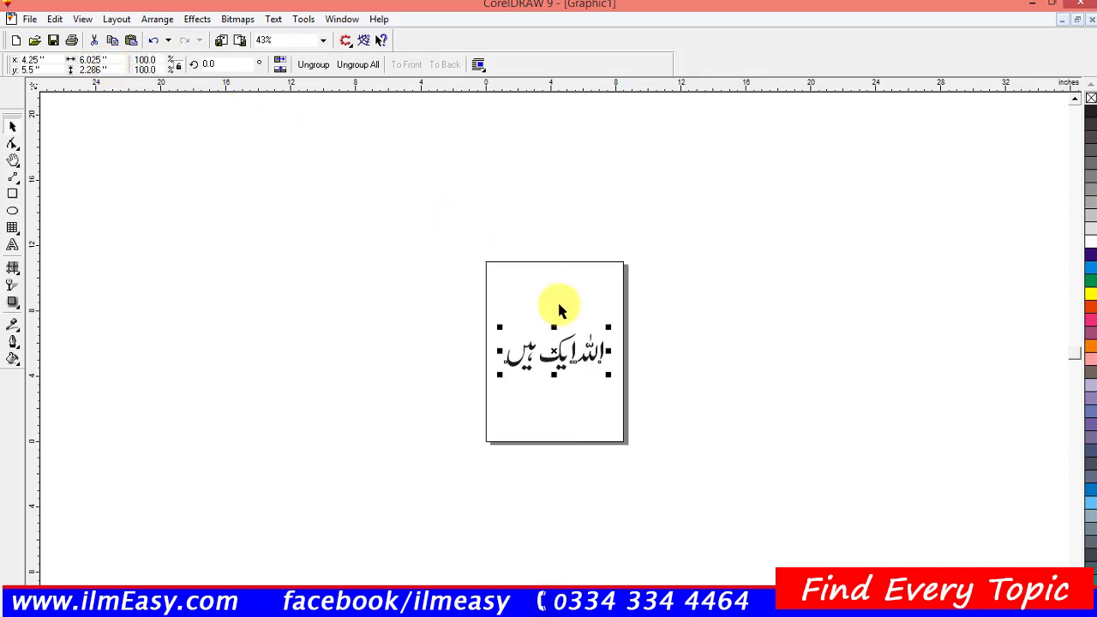
left_click_drag(568, 360, 556, 297)
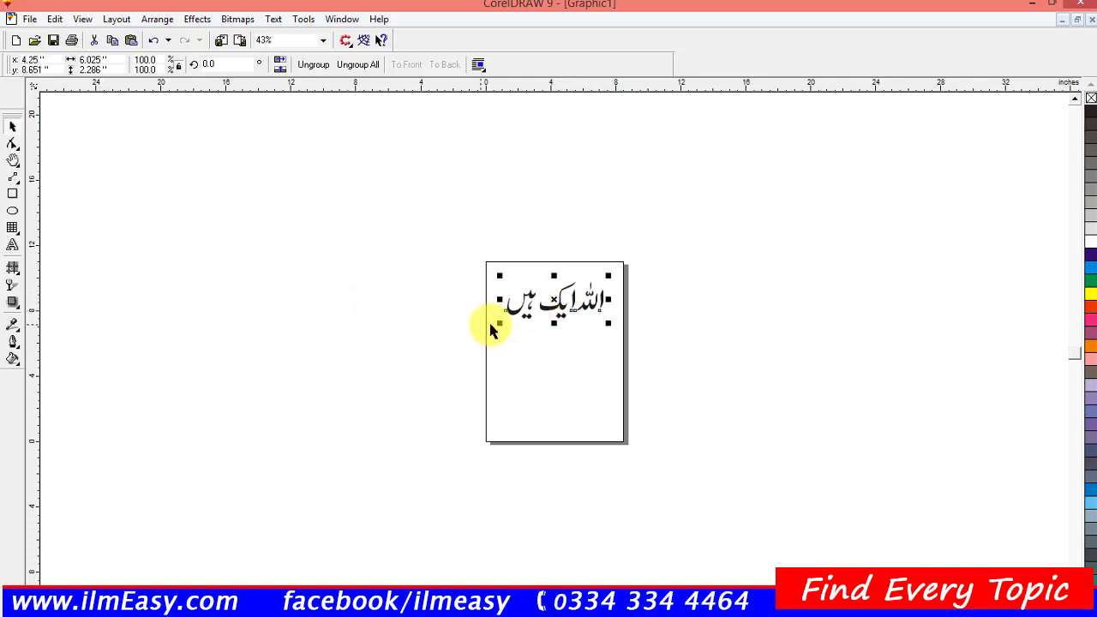
- Shrink the Urdu text proportionally to about 5.24 inches wide, try red and green fills on it, and fill it with blue
mouse_move(498, 324)
left_mouse_down()
mouse_move(413, 370)
mouse_move(440, 331)
mouse_move(470, 314)
mouse_move(513, 318)
left_mouse_up()
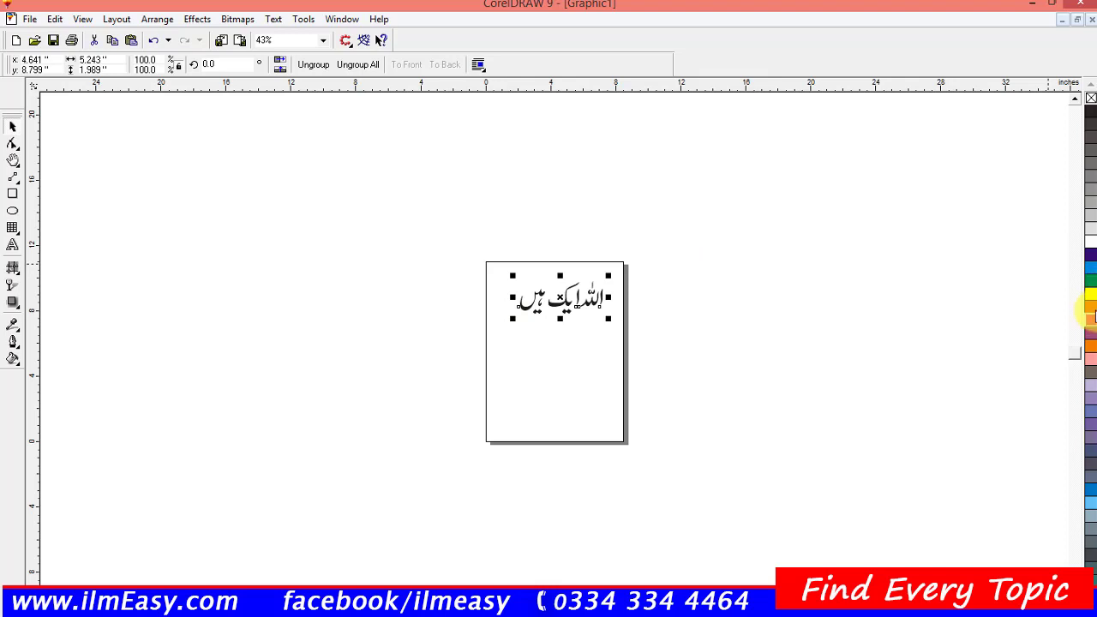
left_click(1092, 316)
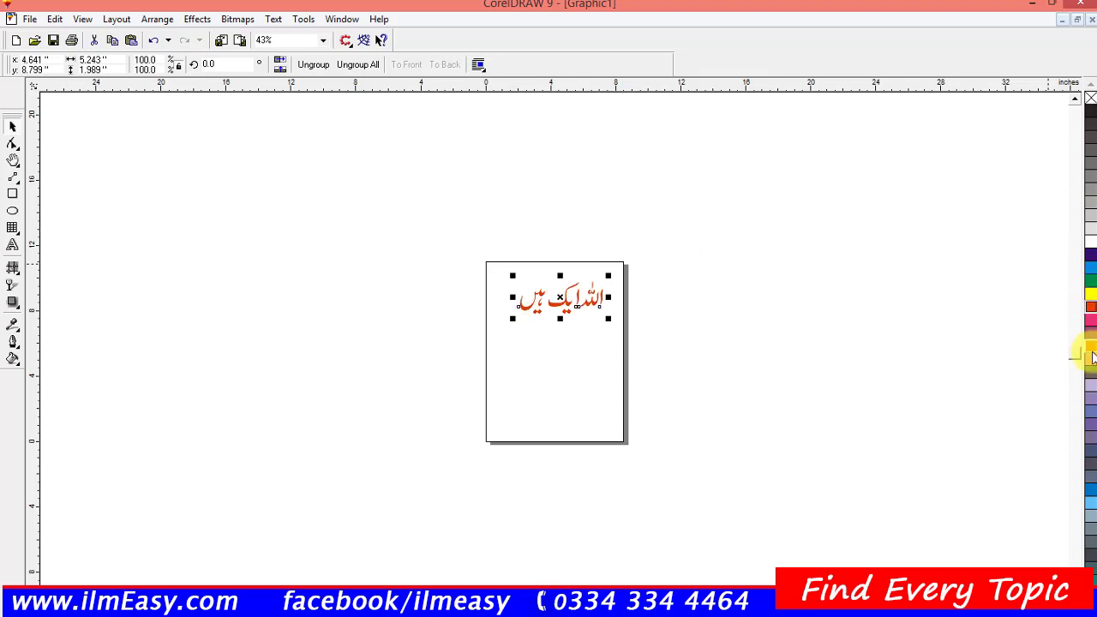
left_click(1090, 280)
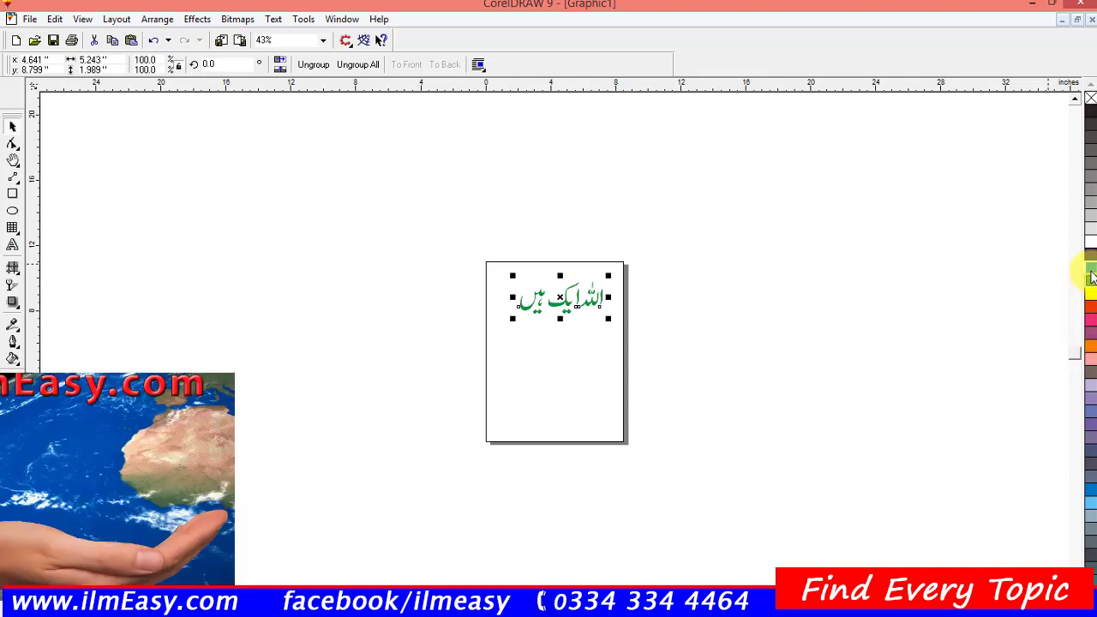
left_click(1090, 268)
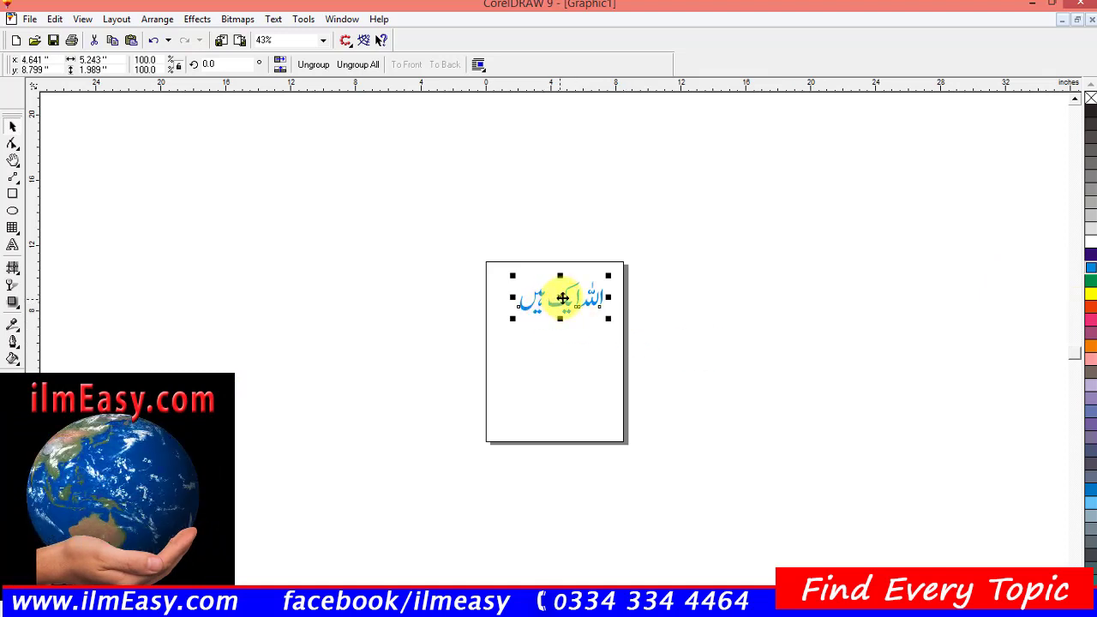
- Move the blue Urdu text to about x 4.22, y 9.08 inches on the page and convert it to curves
mouse_move(564, 299)
left_mouse_down()
mouse_move(558, 306)
mouse_move(557, 293)
left_mouse_up()
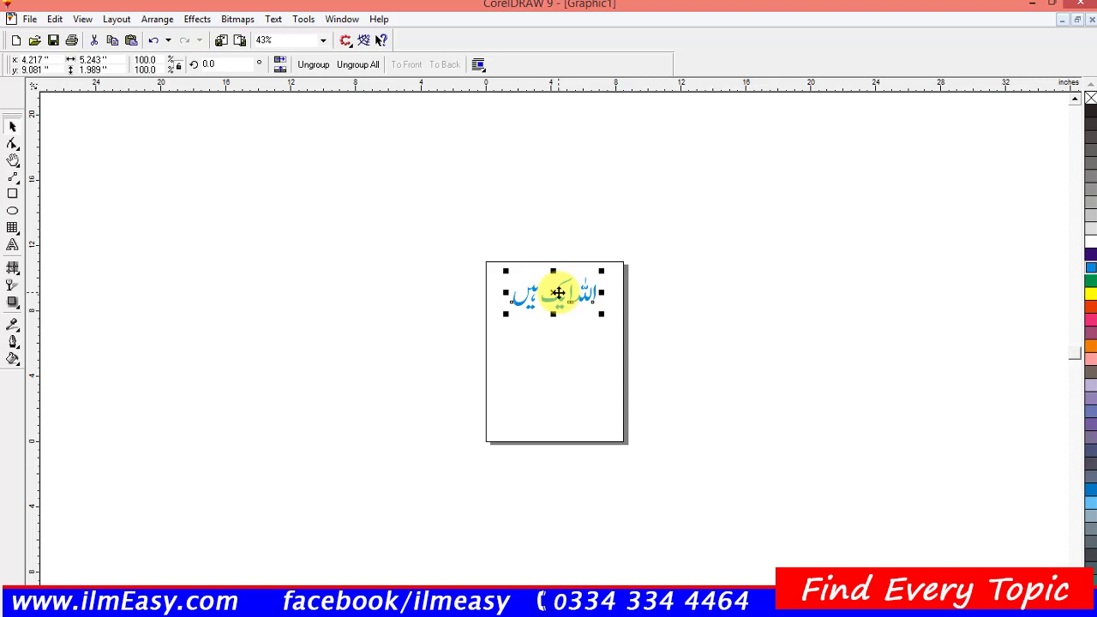
key("ctrl+q")
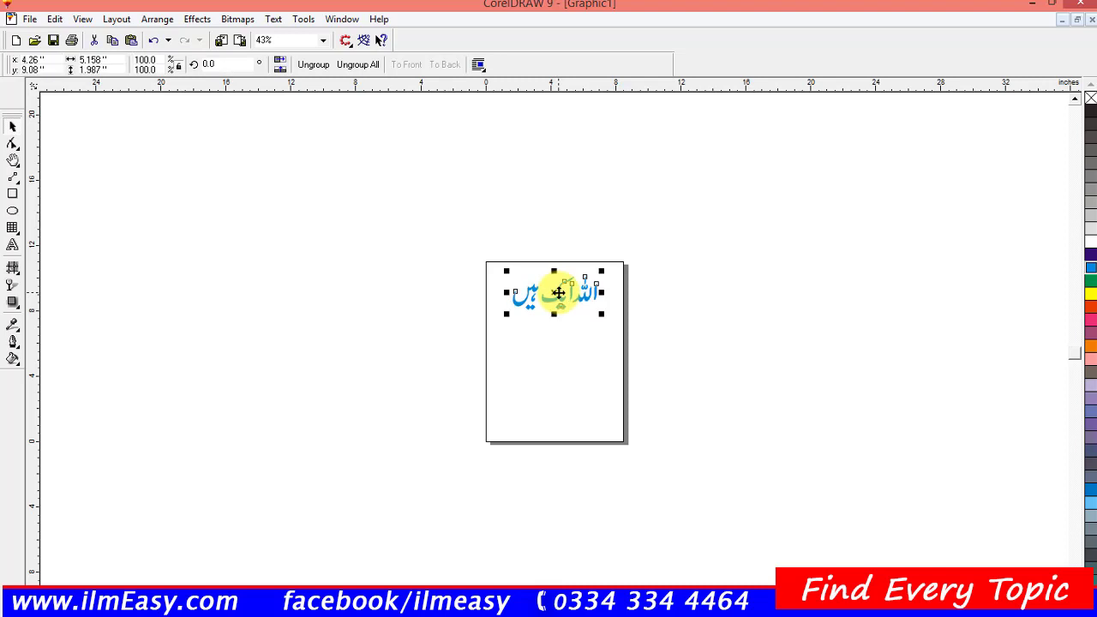